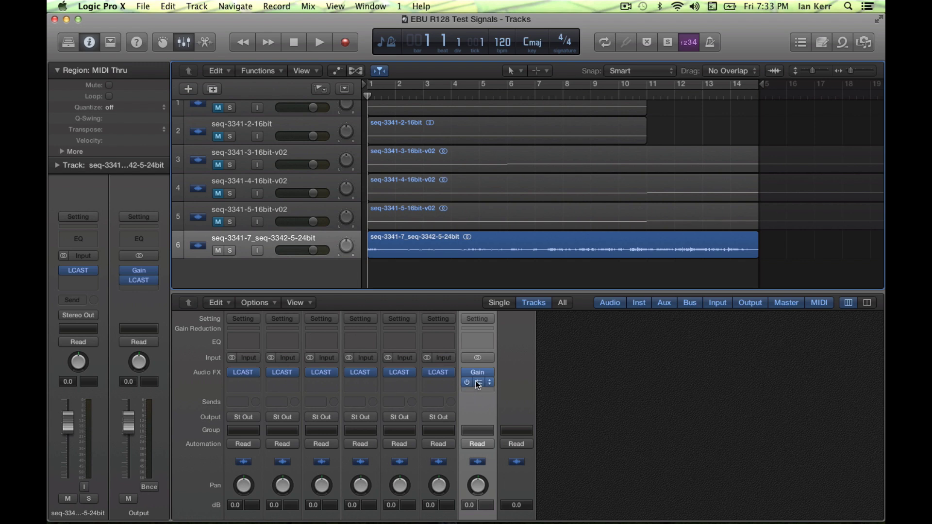
# Insert LCAST after Gain on the Output strip and load the Pres 0: ATSC A/85 factory preset
pyautogui.click(478, 384)
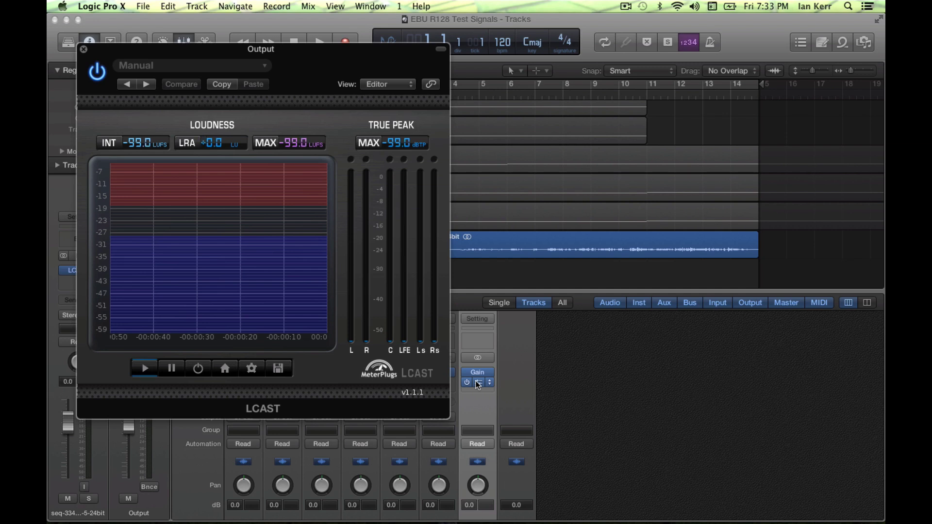
pyautogui.click(263, 67)
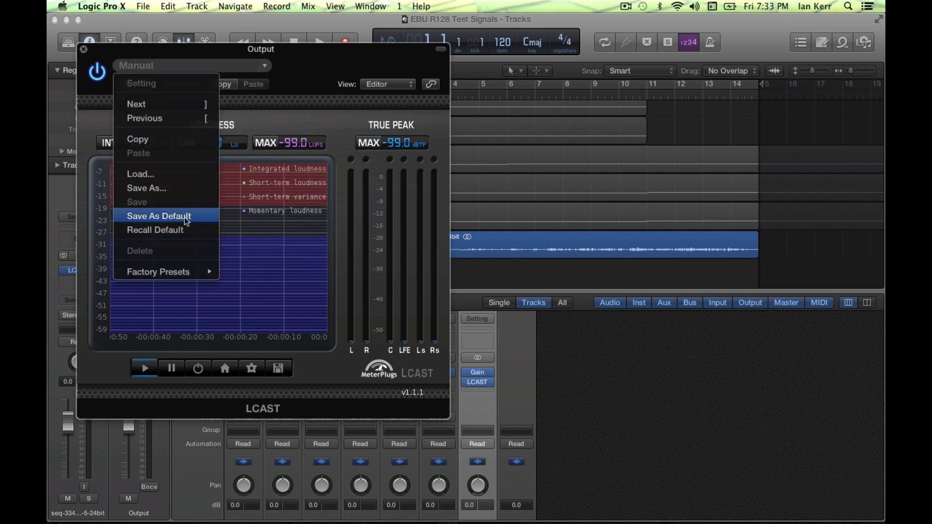
pyautogui.moveTo(183, 270)
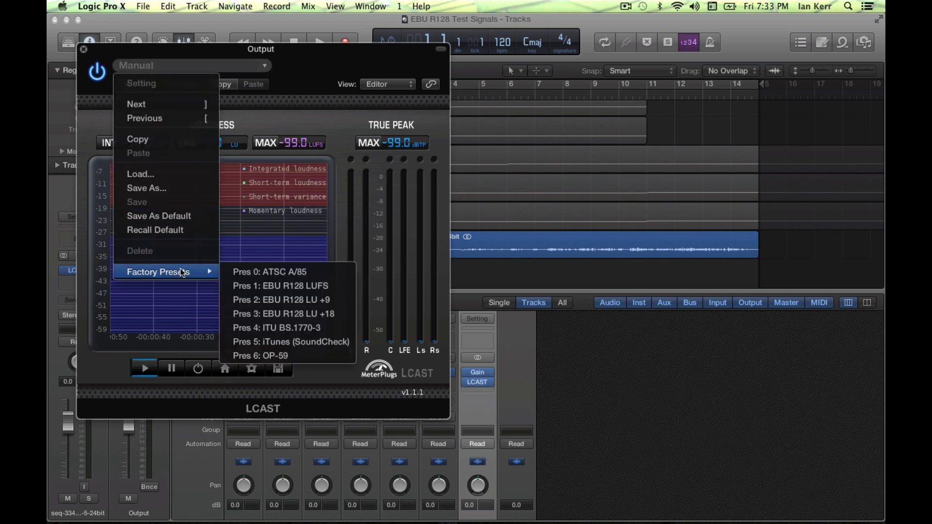
pyautogui.click(279, 273)
# Open LCAST Options to check the -24 LUFS target and -2 true-peak clip
pyautogui.click(251, 370)
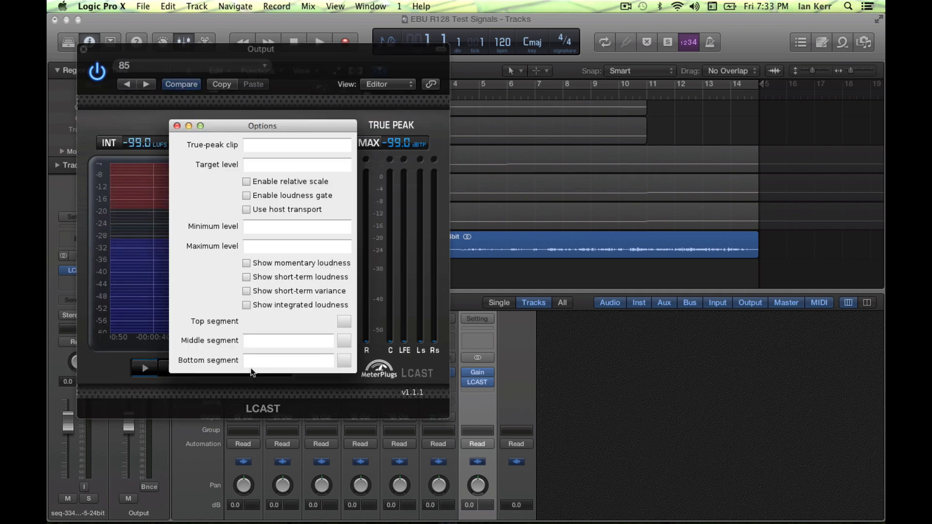
pyautogui.moveTo(206, 154)
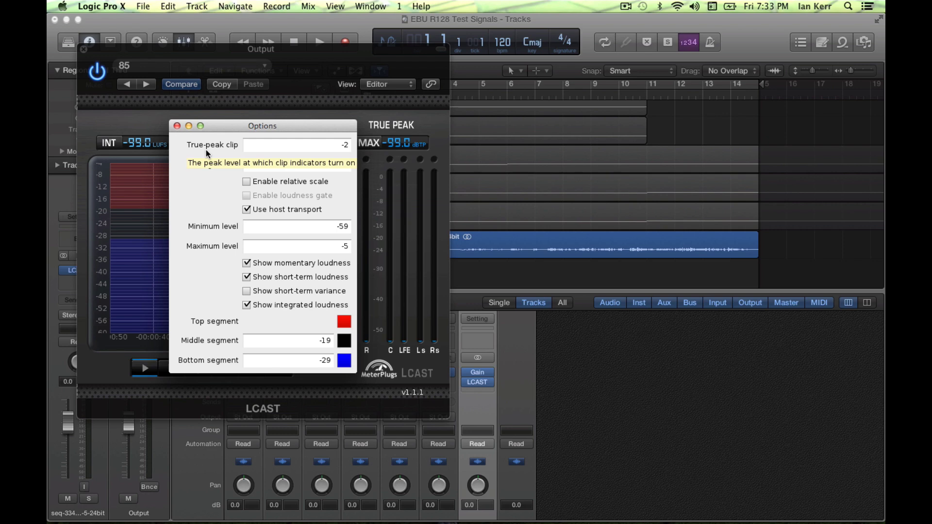
pyautogui.moveTo(200, 170)
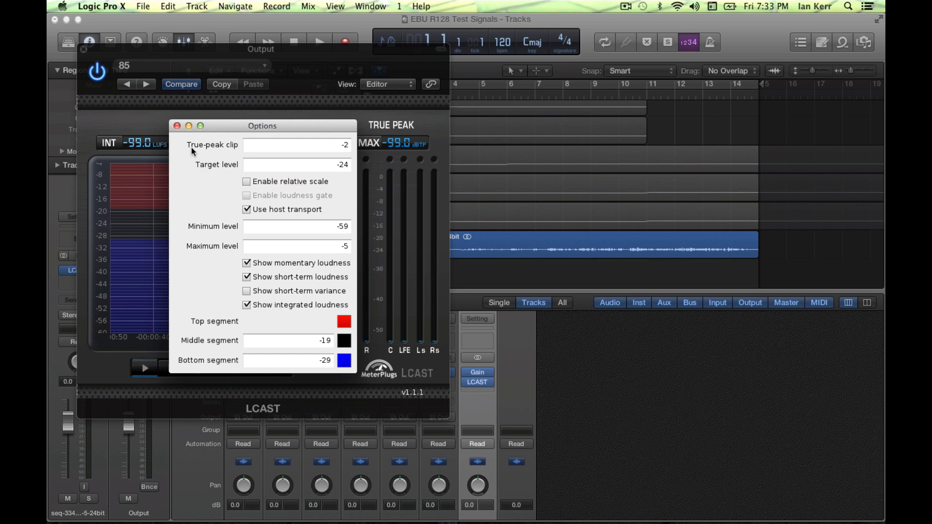
# Close Options, move the LCAST window lower, and play the whole project to meter -23.0 LUFS integrated
pyautogui.click(176, 126)
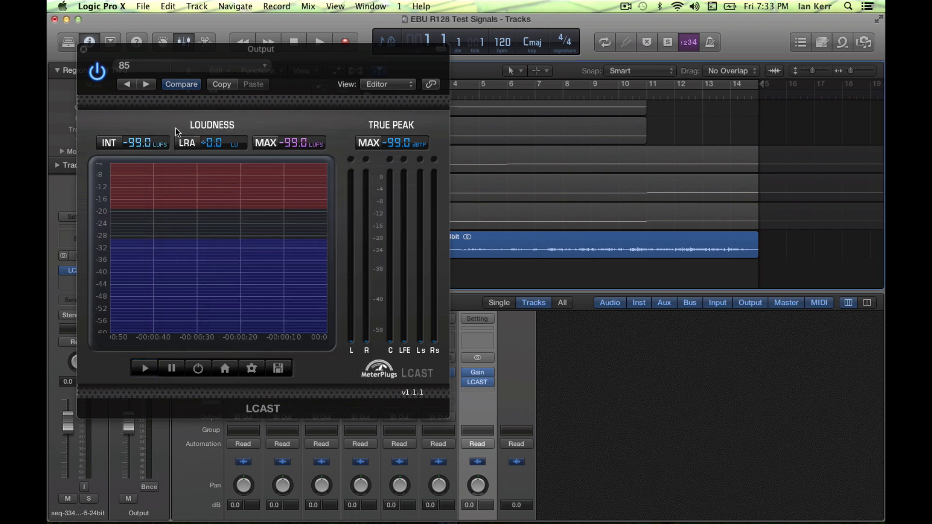
pyautogui.moveTo(169, 57); pyautogui.dragTo(169, 131)
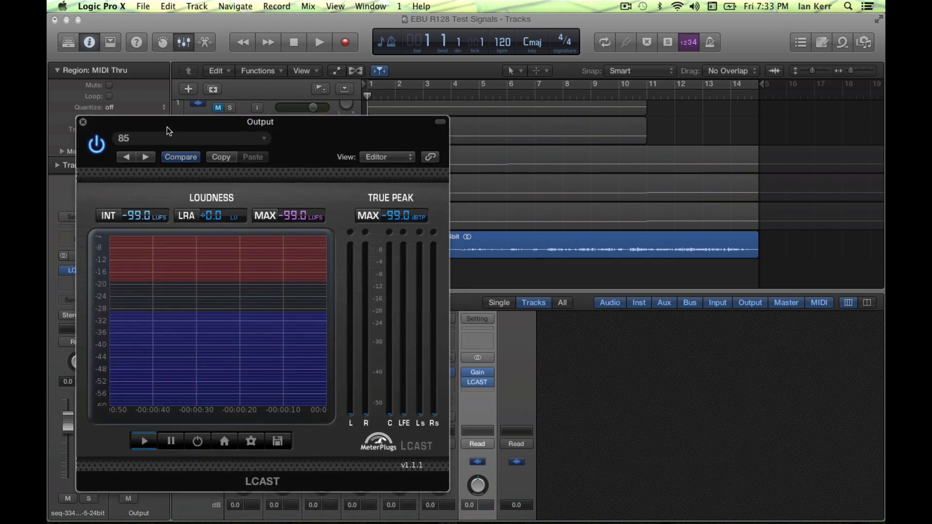
pyautogui.click(319, 42)
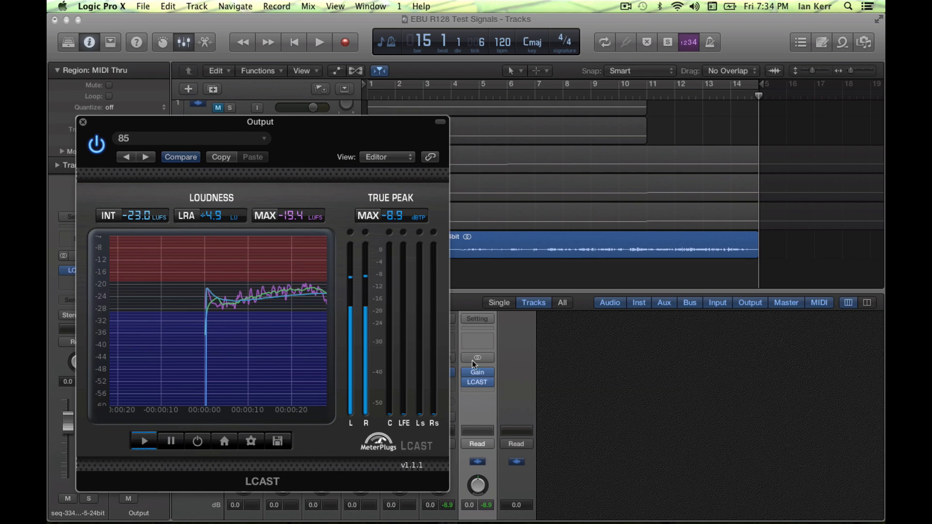
# Set the Output strip's Gain plugin to -1.0 dB
pyautogui.click(479, 375)
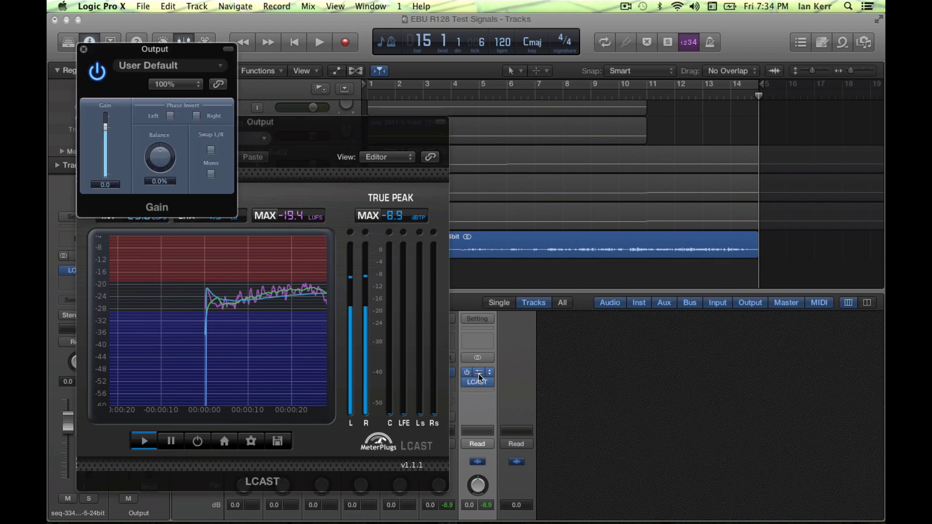
pyautogui.doubleClick(106, 185)
pyautogui.press('BackSpace')
pyautogui.press('BackSpace')
pyautogui.press('BackSpace')
pyautogui.write('-1')
pyautogui.press('Return')
pyautogui.click(83, 51)
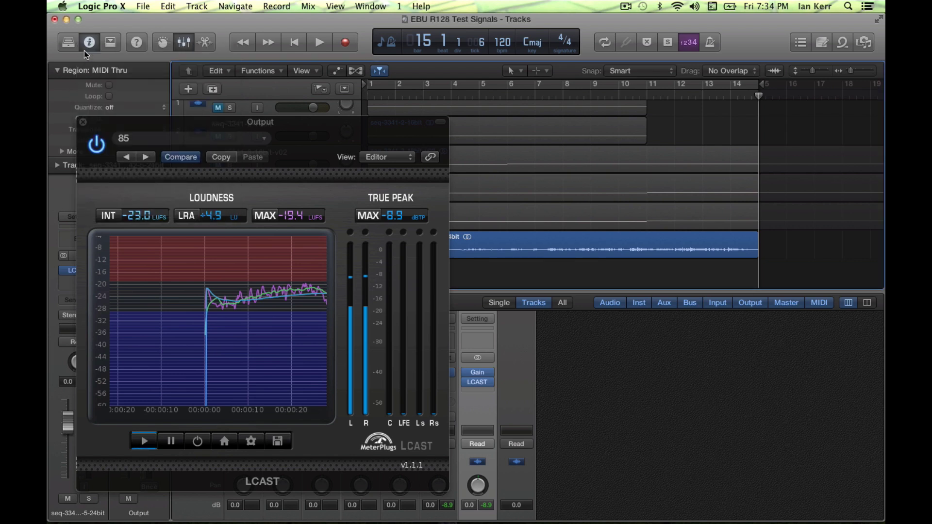
# Reset LCAST and replay from the start to remeasure at -24.0 LUFS integrated
pyautogui.click(197, 441)
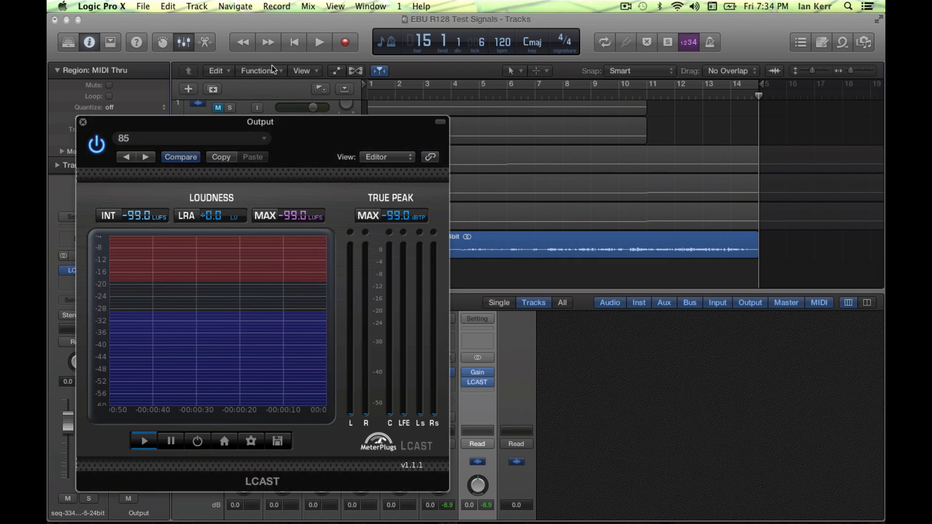
pyautogui.click(294, 43)
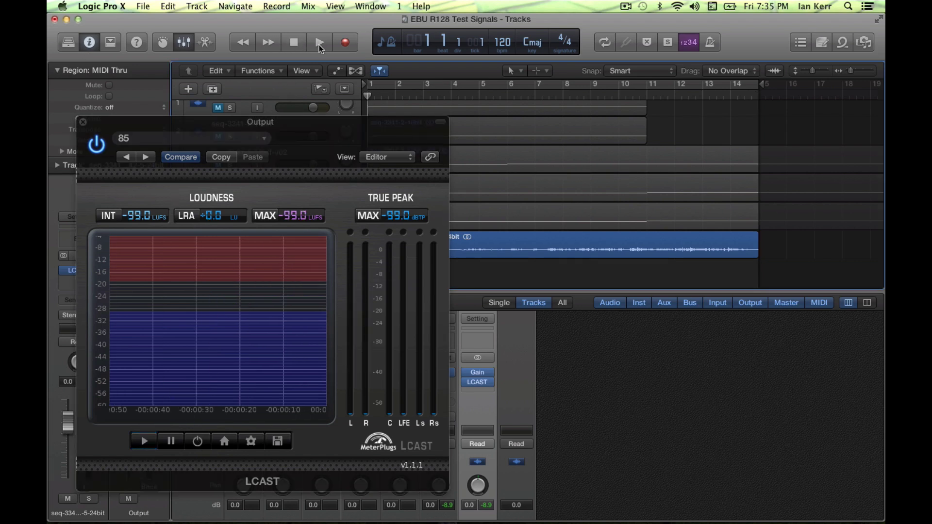
pyautogui.click(320, 44)
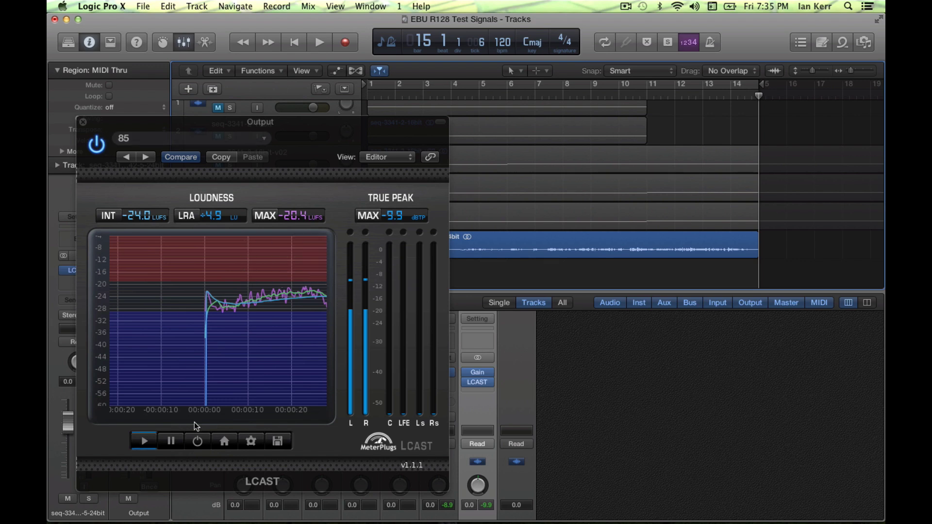
# Reset LCAST and bounce the project offline as Output 1-2, replacing the existing file
pyautogui.click(196, 442)
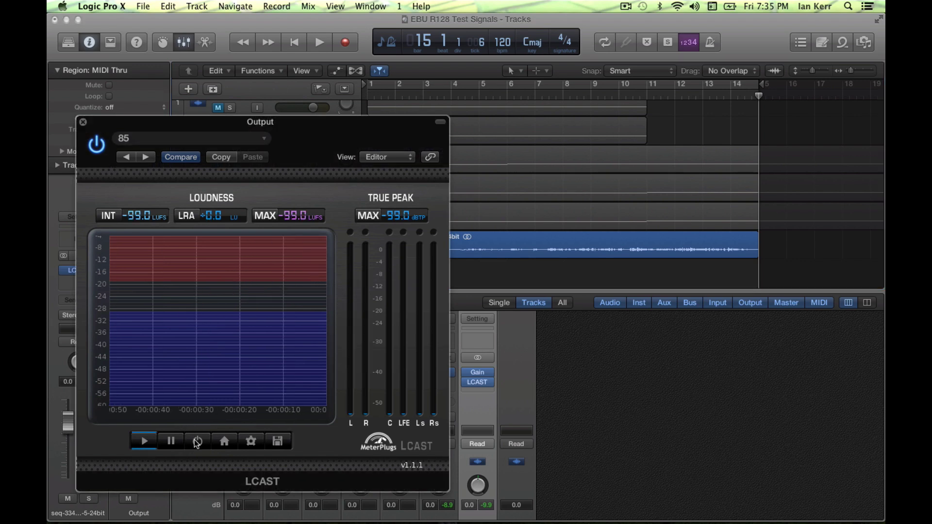
pyautogui.click(145, 6)
pyautogui.moveTo(164, 270)
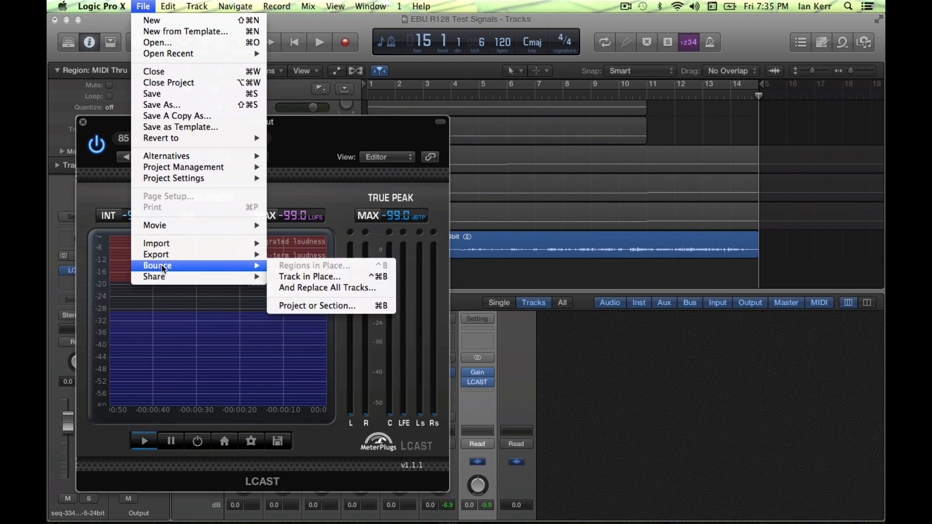
pyautogui.click(303, 306)
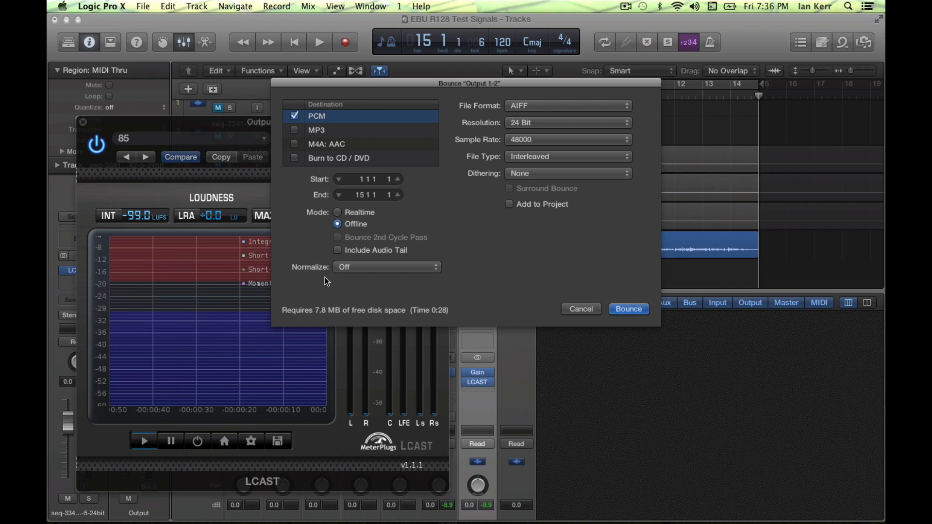
pyautogui.click(627, 309)
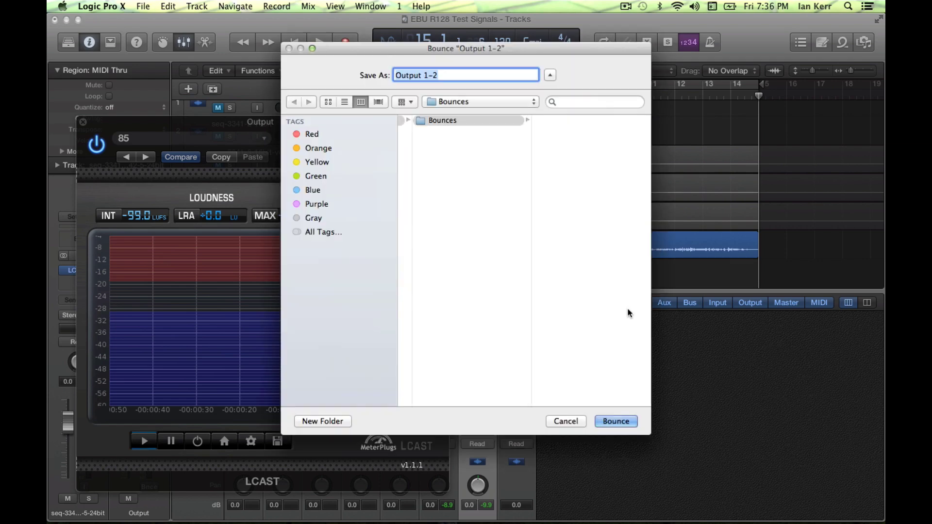
pyautogui.click(604, 421)
pyautogui.click(498, 189)
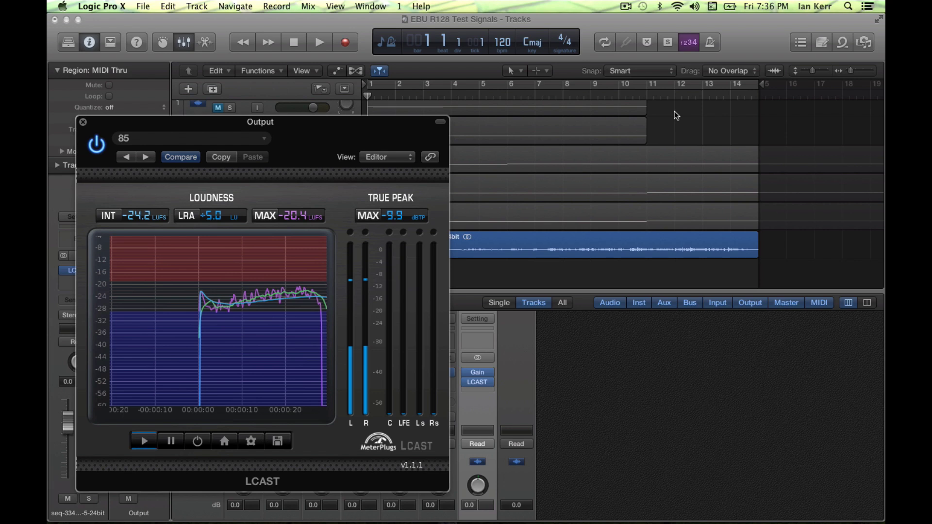
# Close LCAST and create track 7 for the selected Output channel strip
pyautogui.click(83, 122)
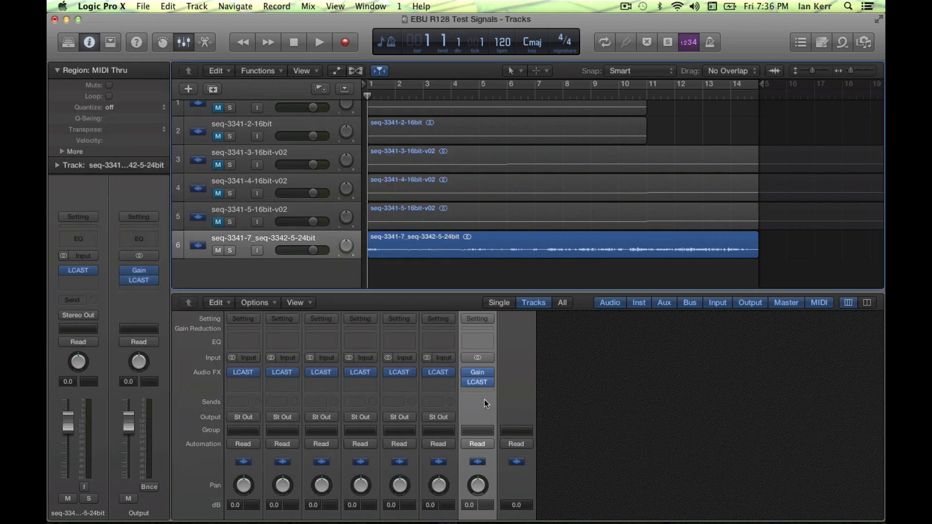
pyautogui.click(264, 304)
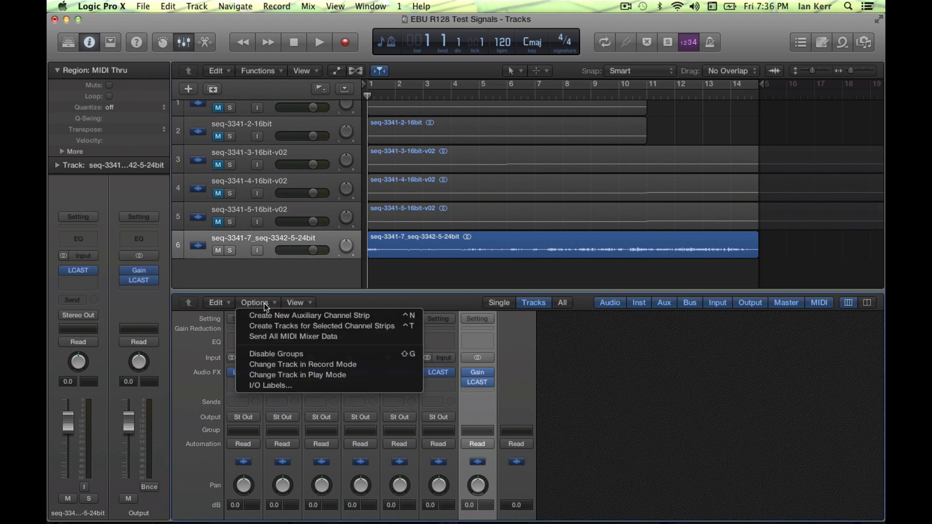
pyautogui.click(302, 328)
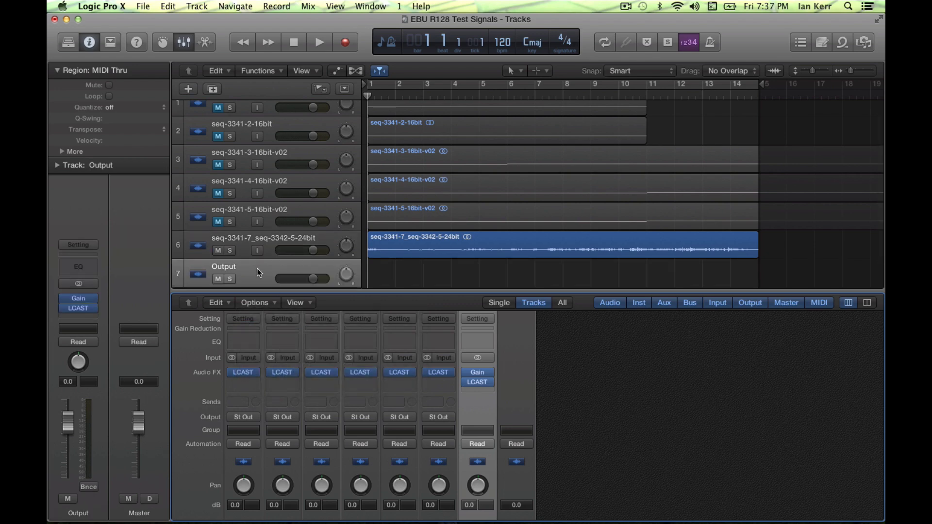
# Show automation on all tracks and pick a parameter for the Output lane
pyautogui.scroll(-1, 255, 267)
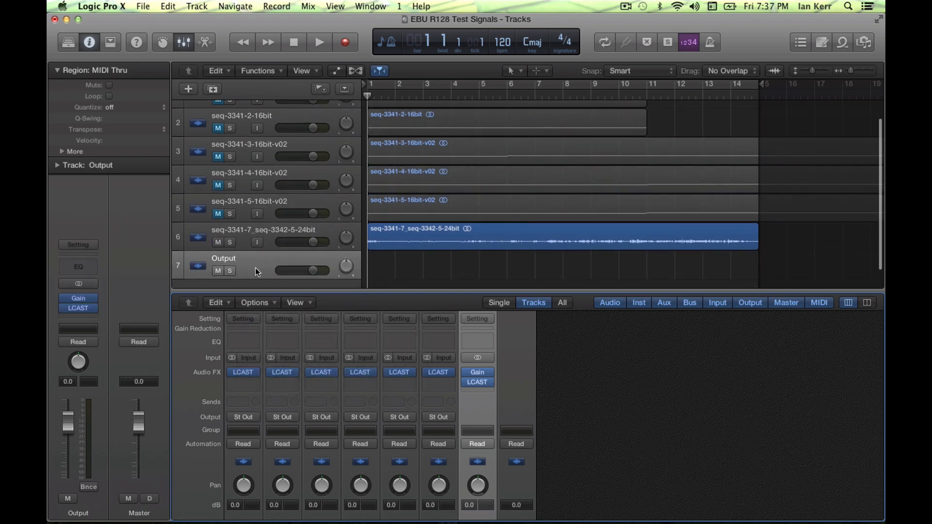
pyautogui.click(308, 6)
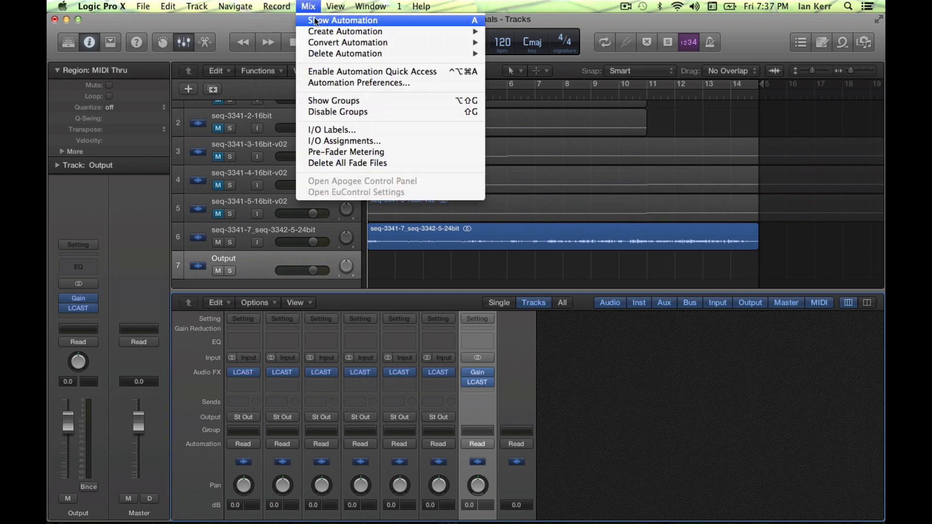
pyautogui.click(314, 20)
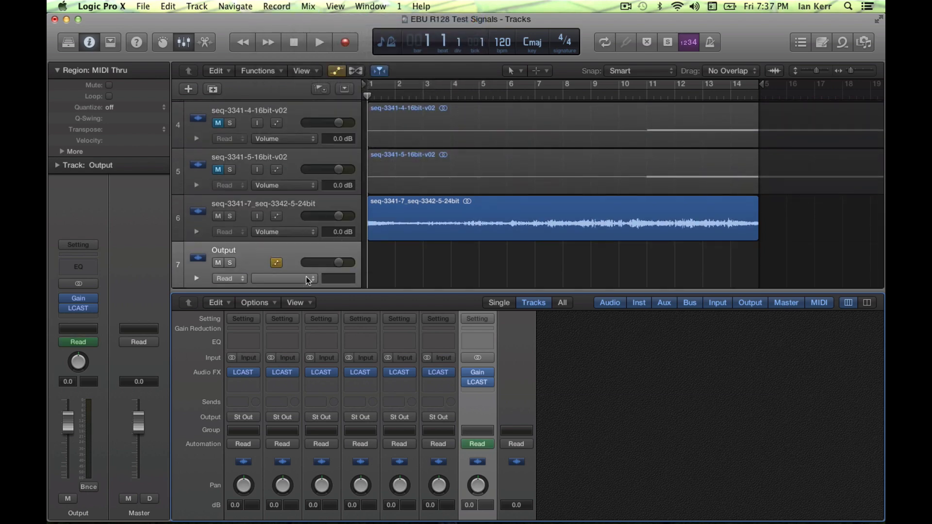
pyautogui.click(308, 280)
pyautogui.moveTo(315, 296)
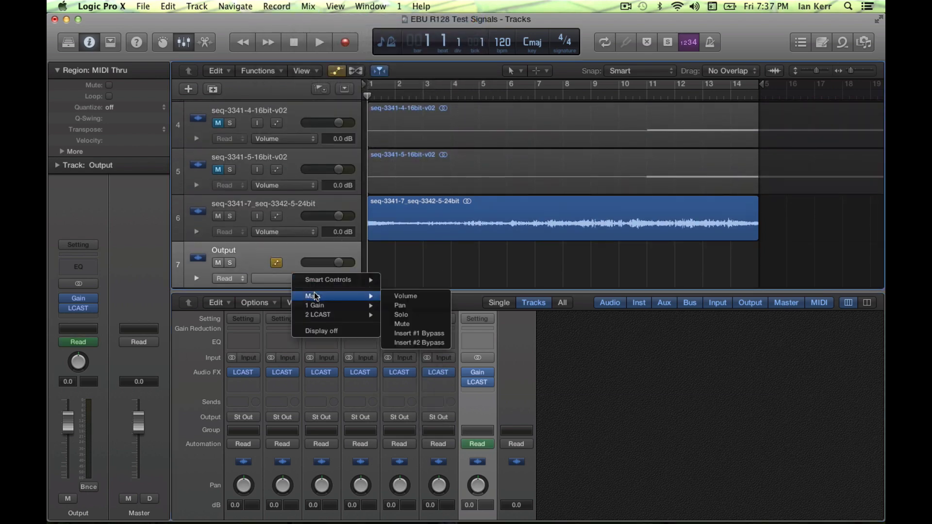
# Set the Output lane to Insert #2 Bypass and add a starting point at bar 1
pyautogui.click(432, 343)
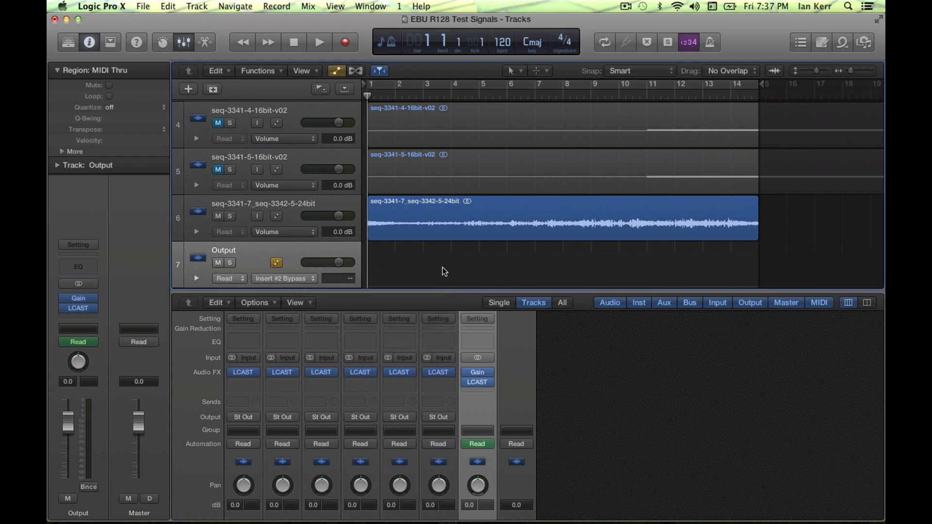
pyautogui.scroll(-3, 451, 253)
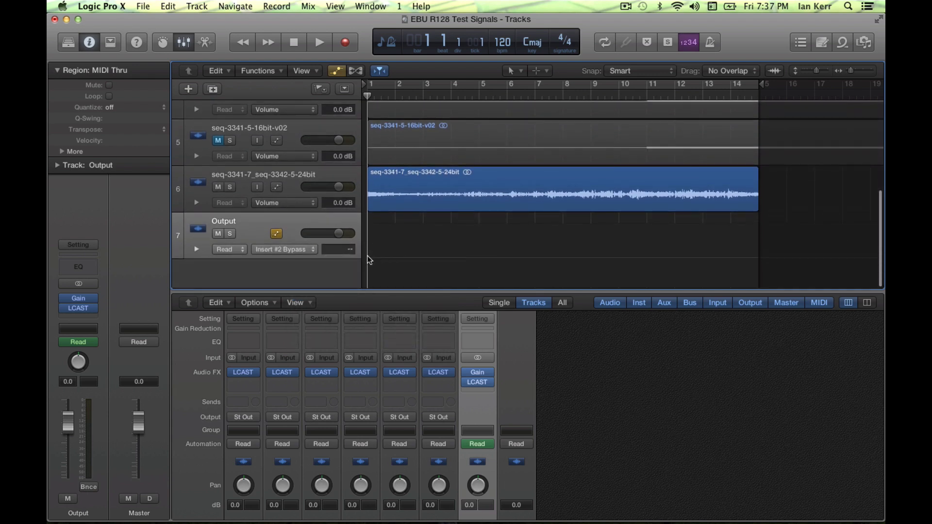
pyautogui.click(367, 256)
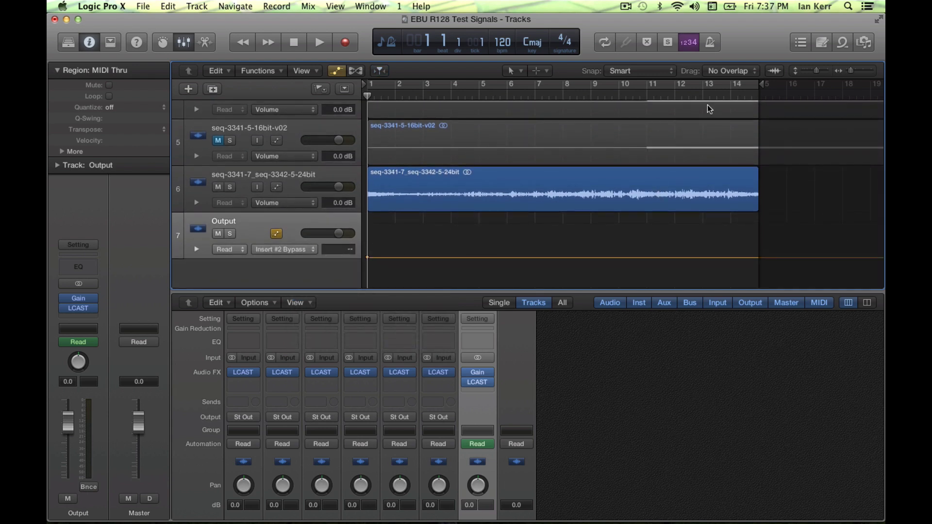
# Add an automation point at bar 15 switching Insert #2 to Bypassed
pyautogui.moveTo(750, 93); pyautogui.dragTo(759, 97)
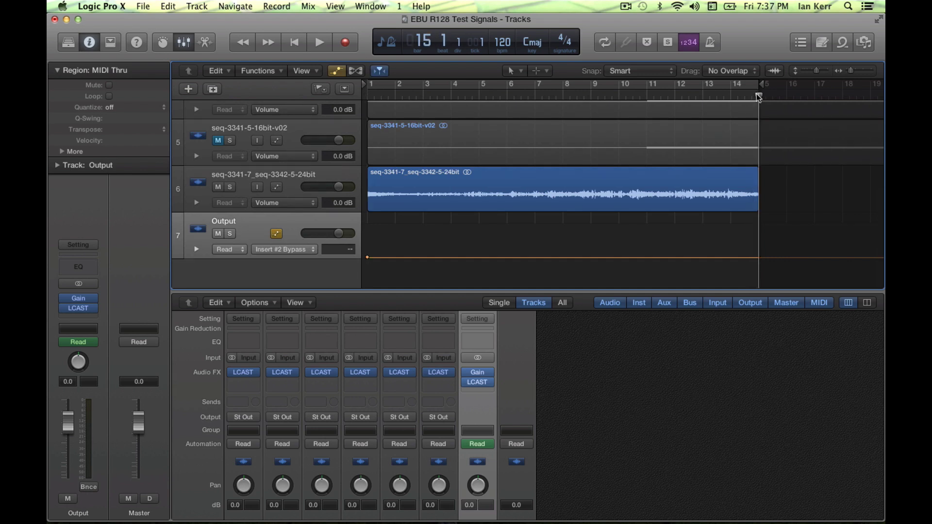
pyautogui.click(762, 263)
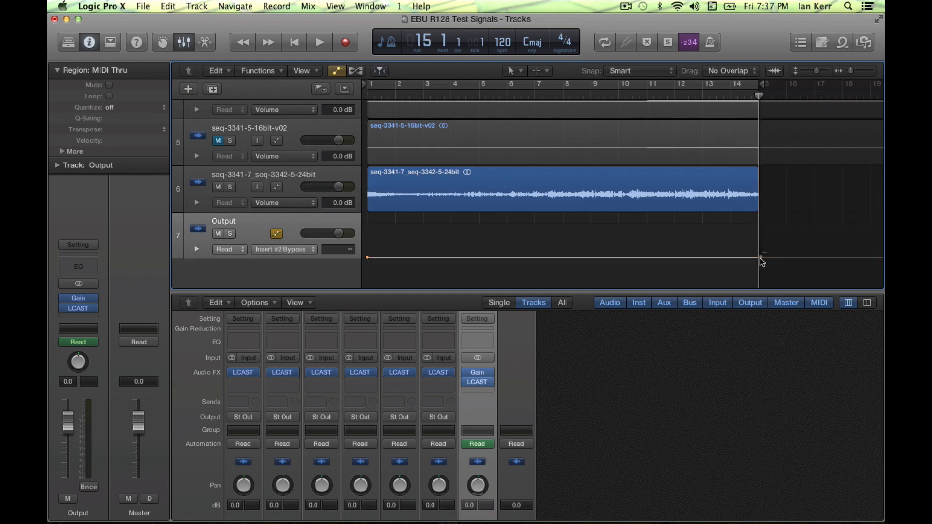
pyautogui.click(759, 256)
pyautogui.moveTo(759, 257); pyautogui.dragTo(759, 227)
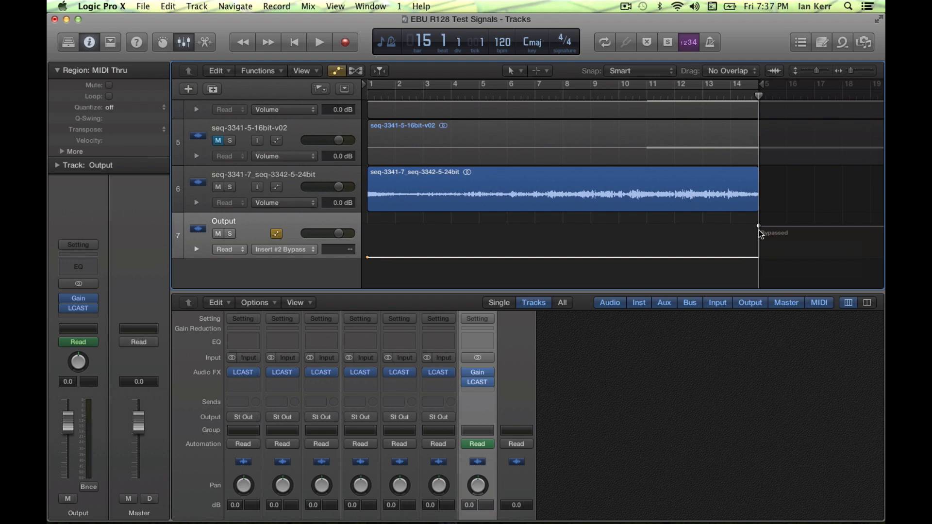
# Return the playhead to the start, open LCAST on the Output strip and reset it
pyautogui.click(295, 43)
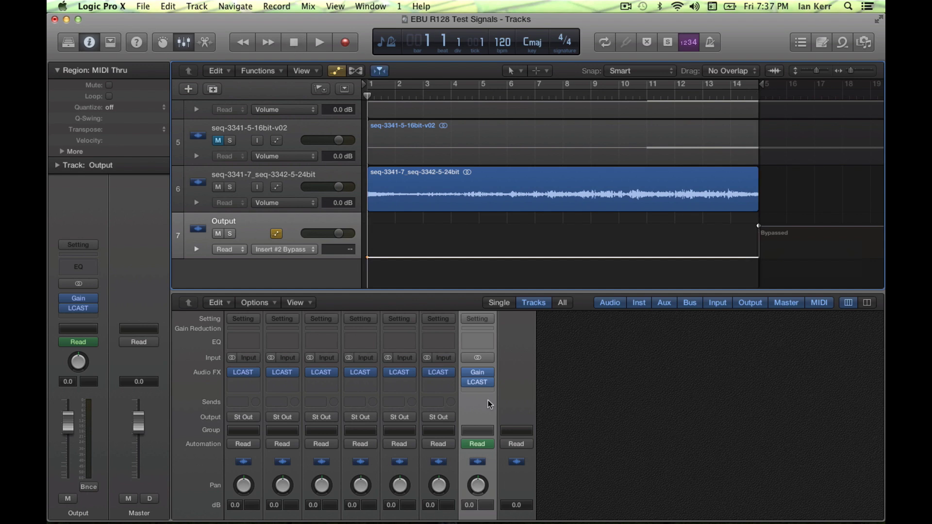
pyautogui.click(478, 384)
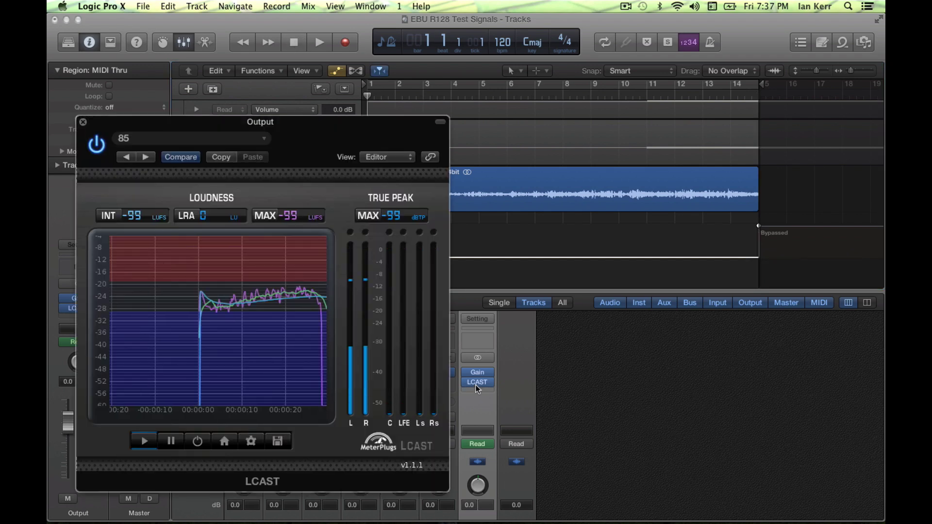
pyautogui.click(198, 442)
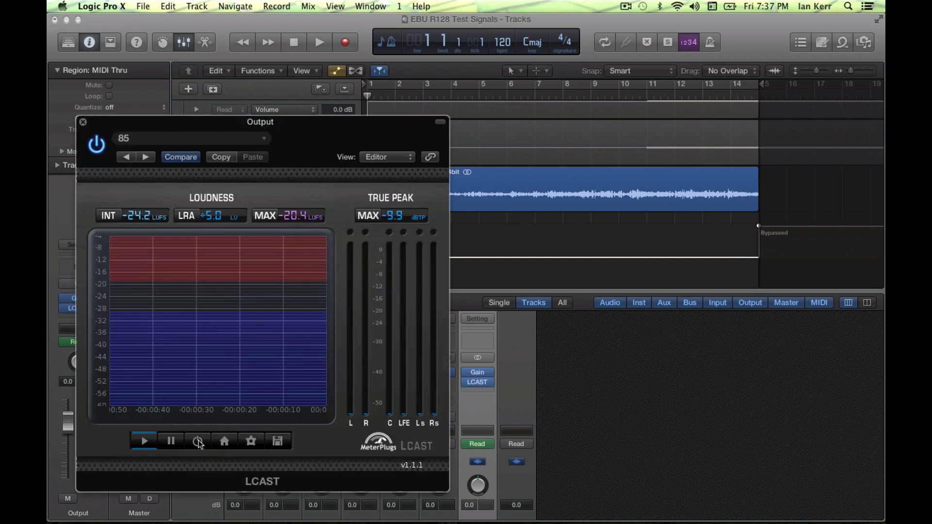
# Bounce the project offline as Output 1-2.aif, replacing the earlier file
pyautogui.click(143, 6)
pyautogui.moveTo(186, 267)
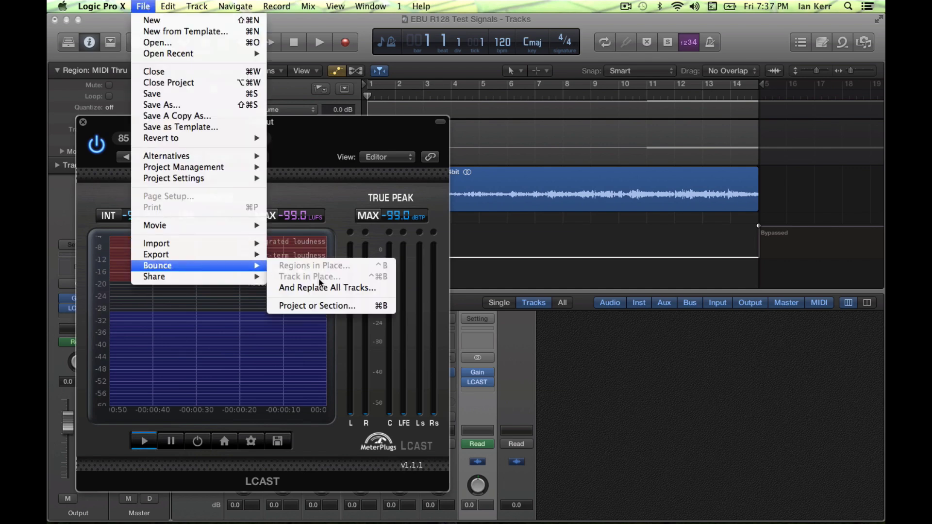
pyautogui.click(320, 308)
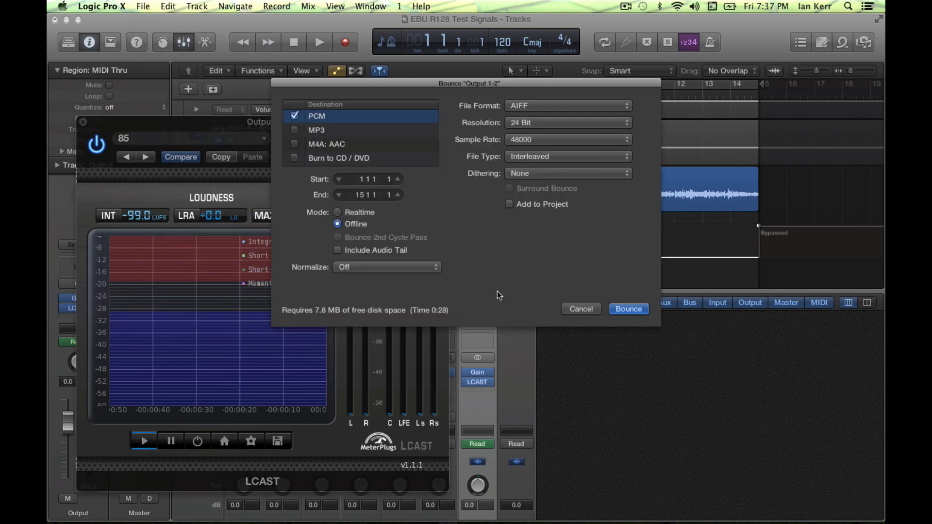
pyautogui.click(631, 310)
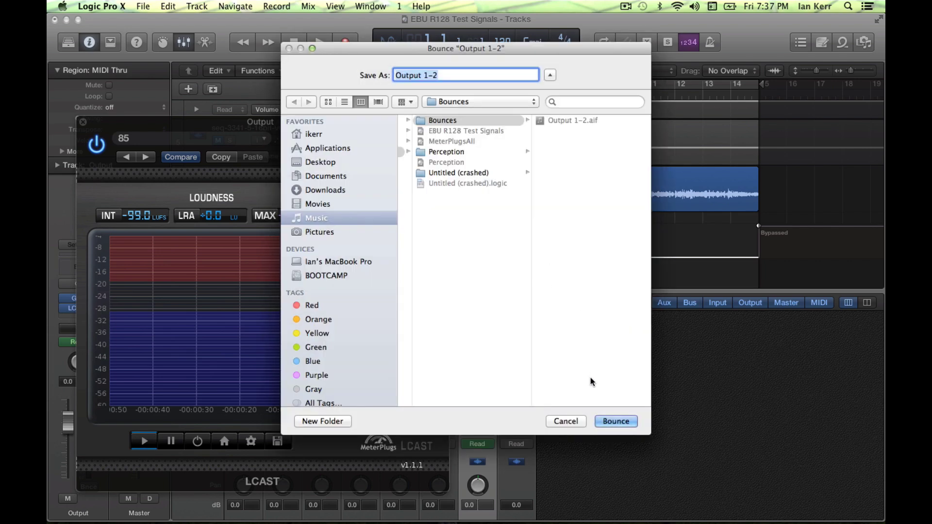
pyautogui.click(610, 421)
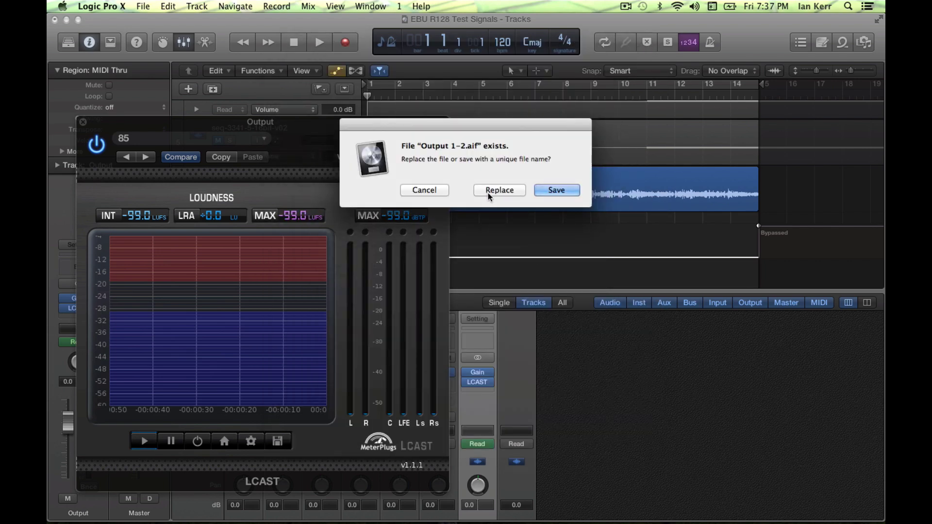
pyautogui.click(488, 194)
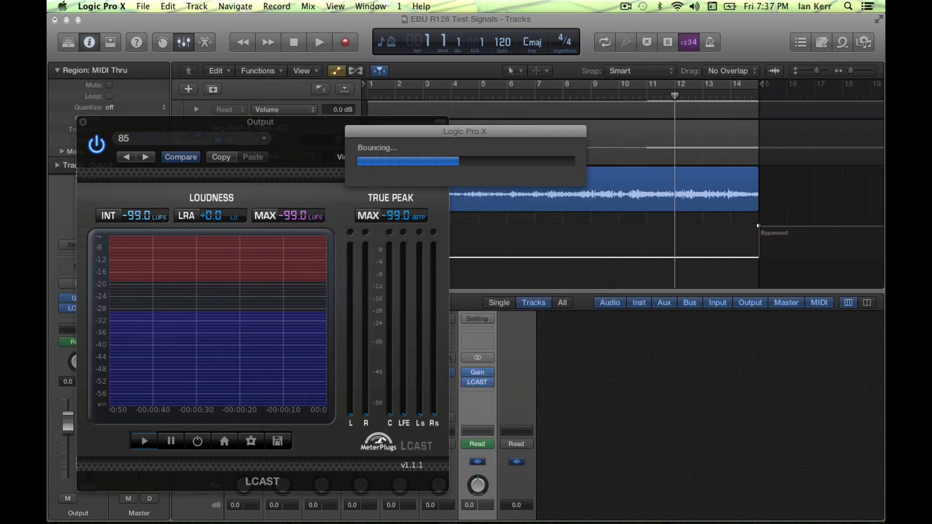